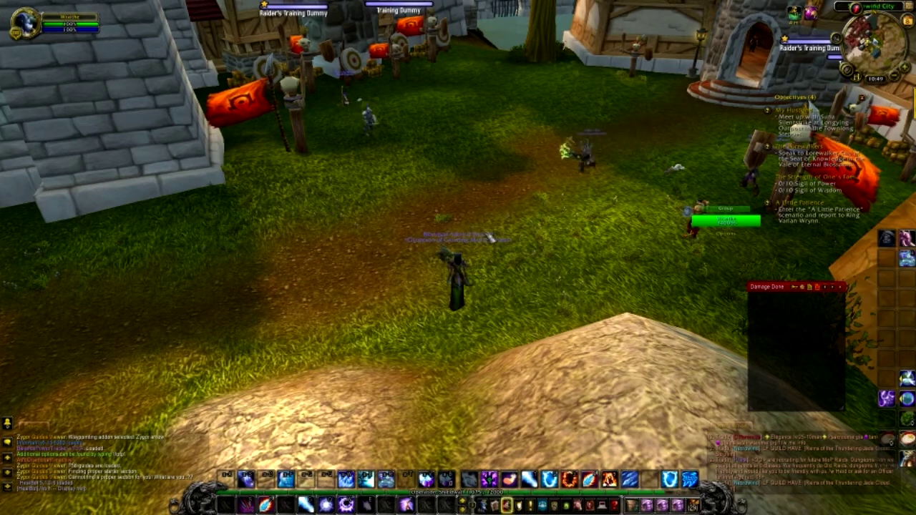
Step: Target the Raider's Training Dummy and cast Arcane Blast at it twice to stack Arcane Charge
drag(418, 237, 432, 273)
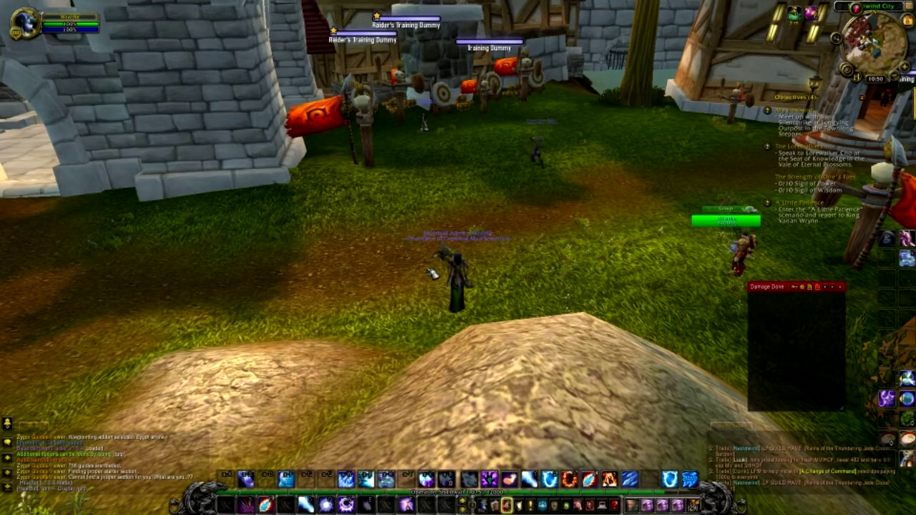
drag(432, 264, 444, 261)
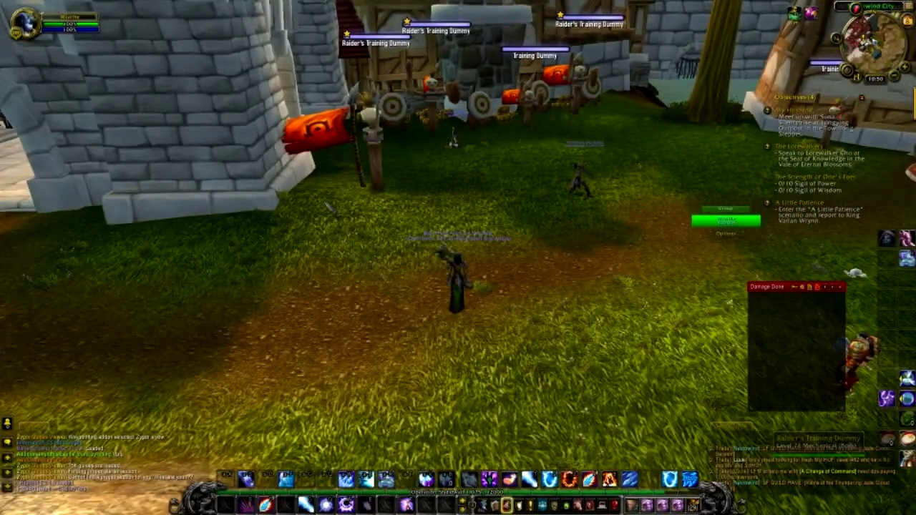
click(432, 108)
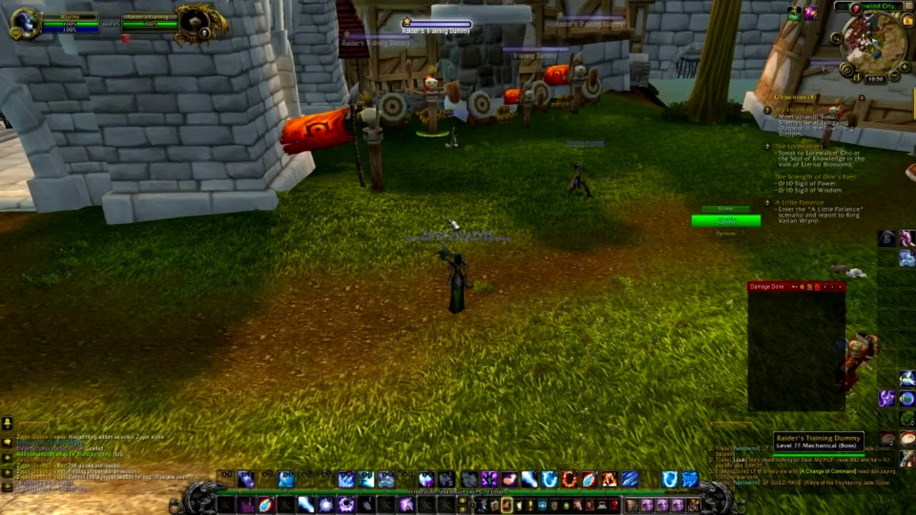
key(1)
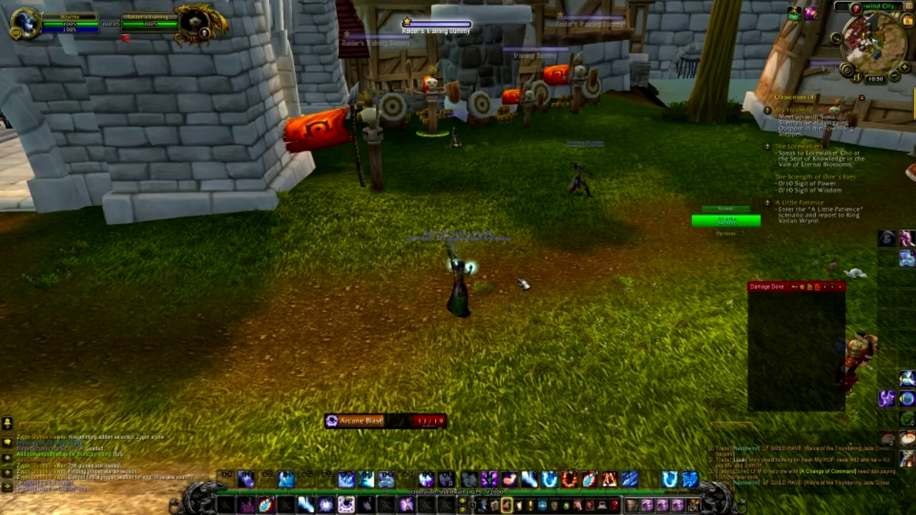
key(1)
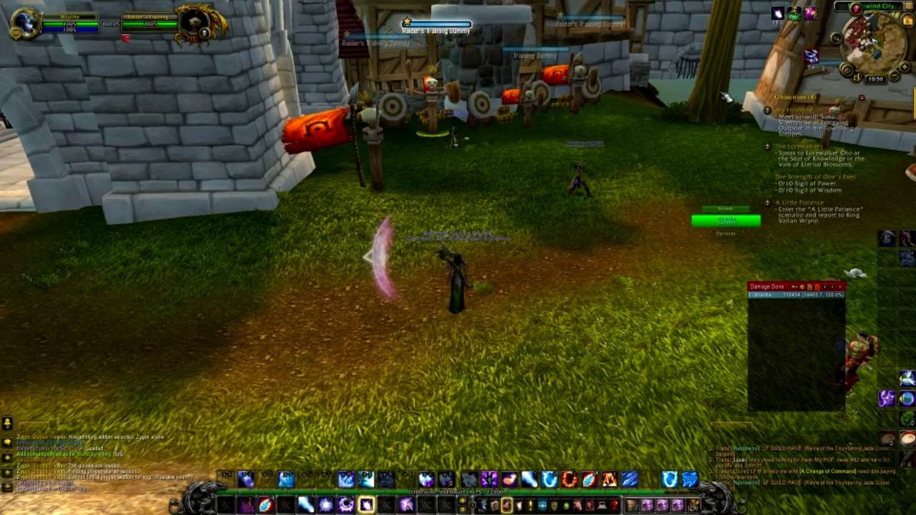
mouse_move(812, 60)
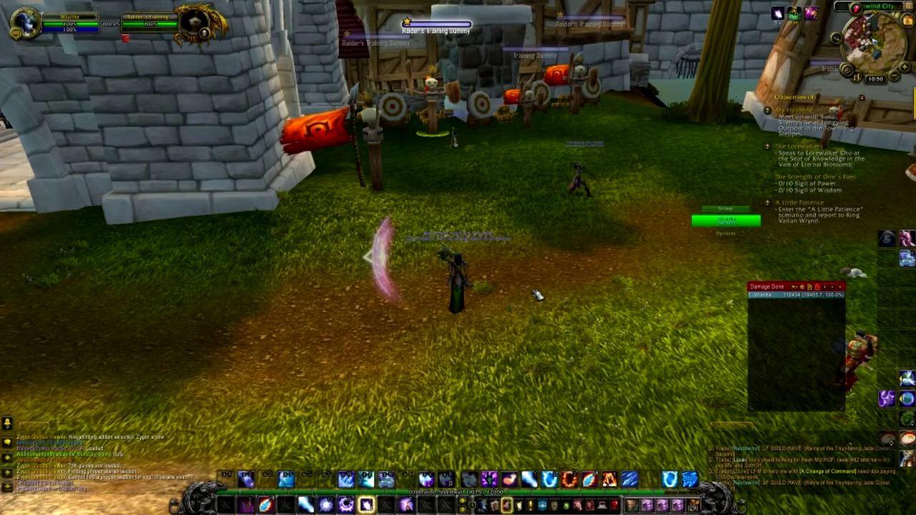
key(Return)
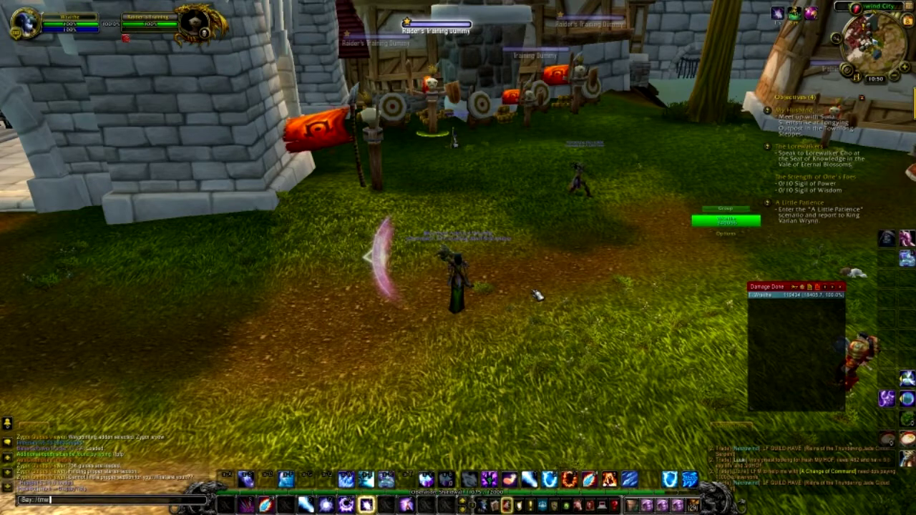
Step: Enter /tmw configuration mode, open Group 1, Icon 1's settings and tick Enabled
key(Return)
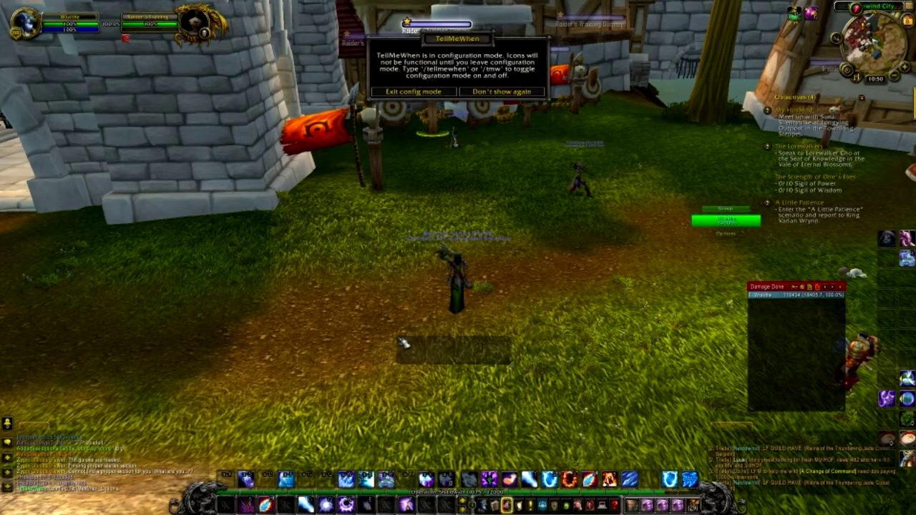
right_click(412, 348)
drag(417, 90, 157, 78)
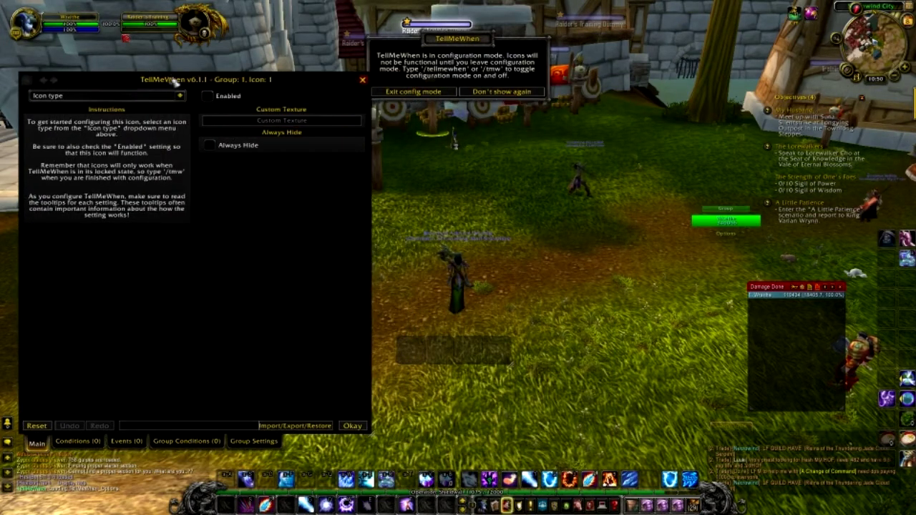
drag(173, 85, 184, 83)
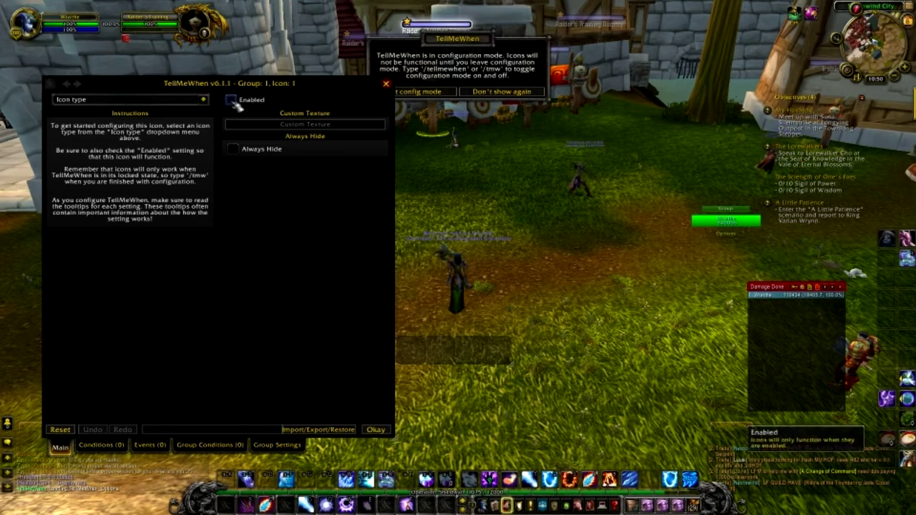
click(232, 100)
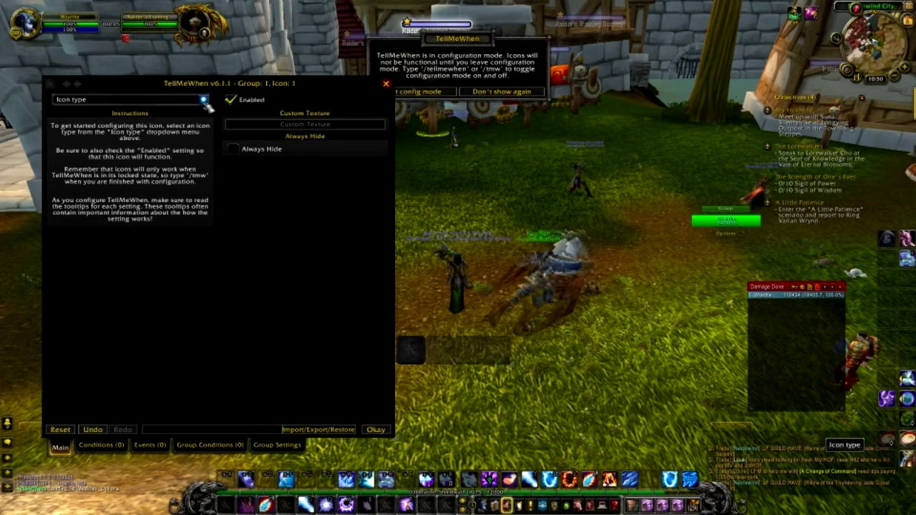
click(203, 101)
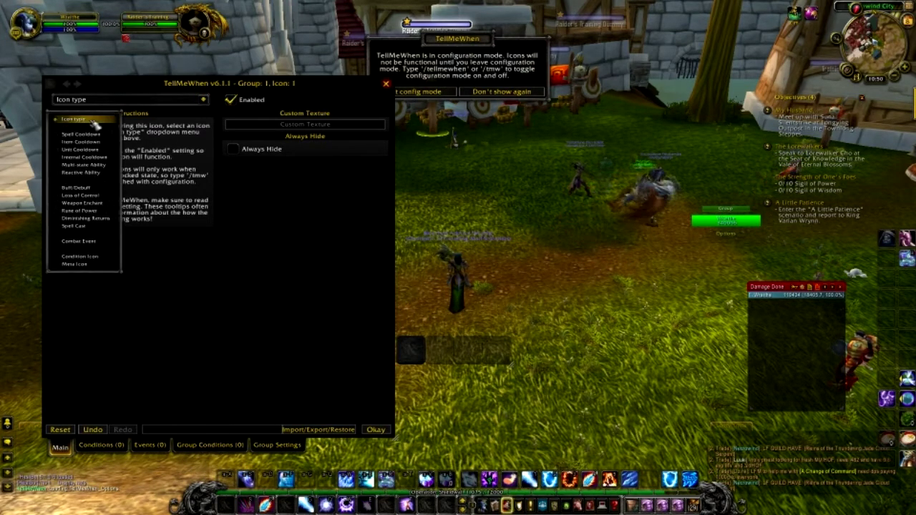
Step: Make the icon a Buff/Debuff type that tracks debuffs on the player
click(77, 188)
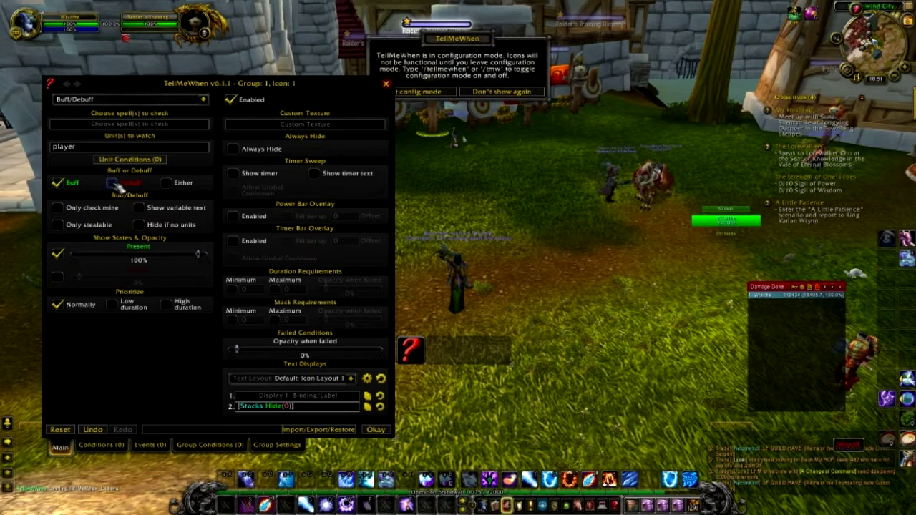
click(113, 183)
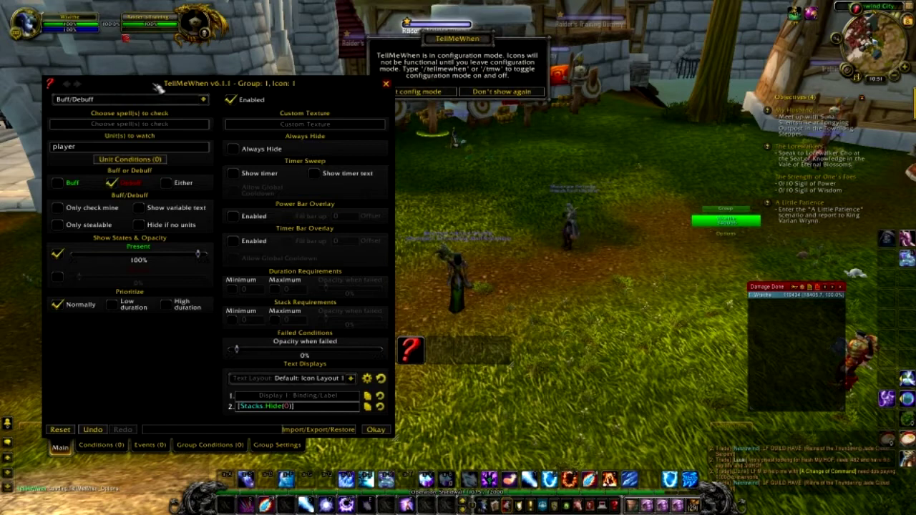
click(90, 147)
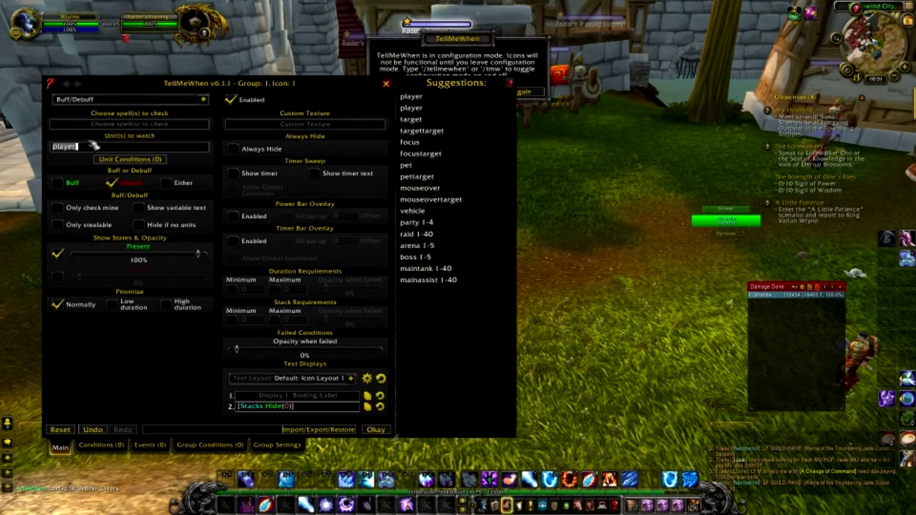
Step: Set the spell to check to Arcane Charge, searched as 'Arcane Ch', checking only the player's own
click(84, 126)
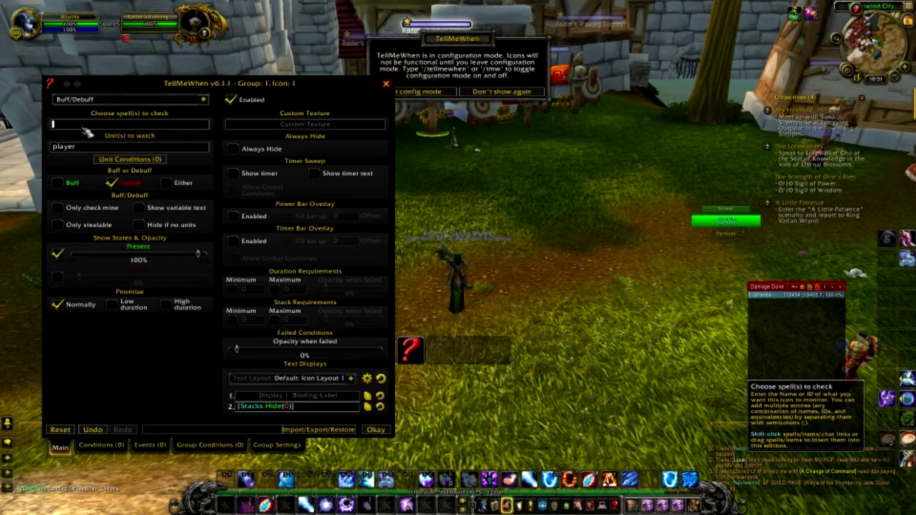
drag(240, 86, 198, 80)
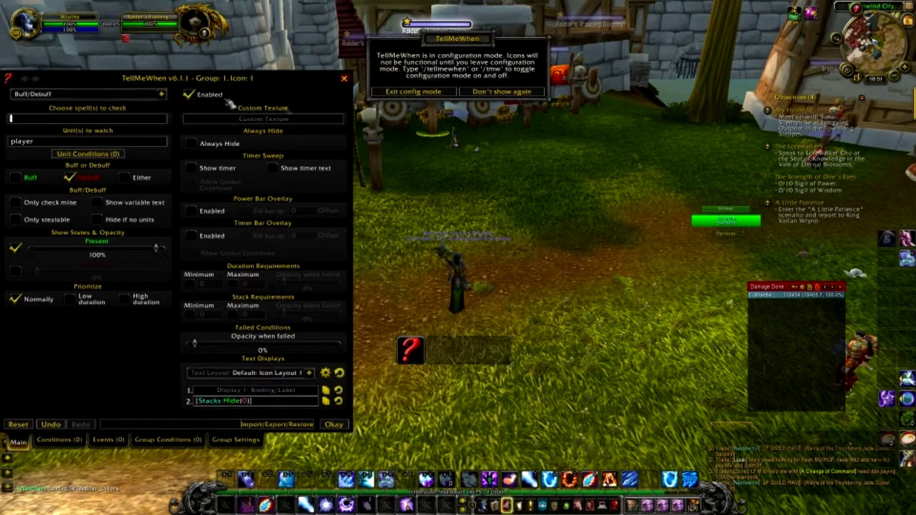
click(346, 505)
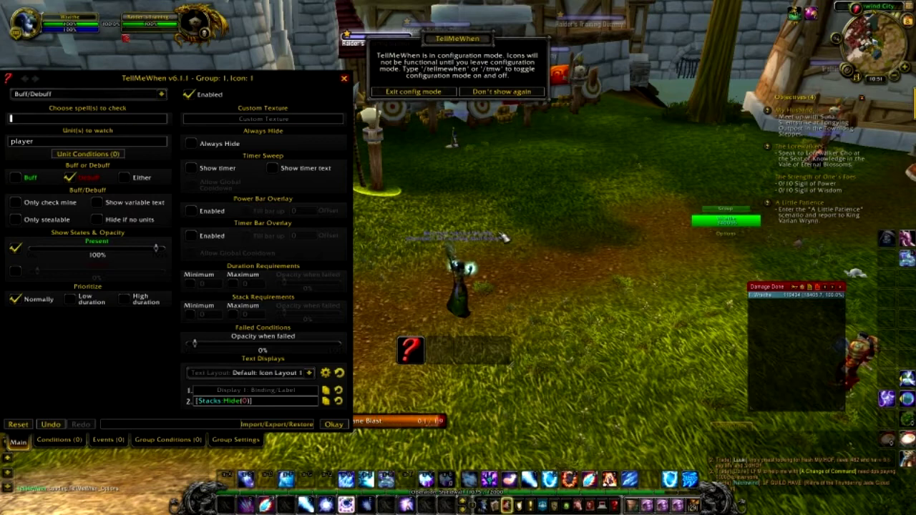
key(Escape)
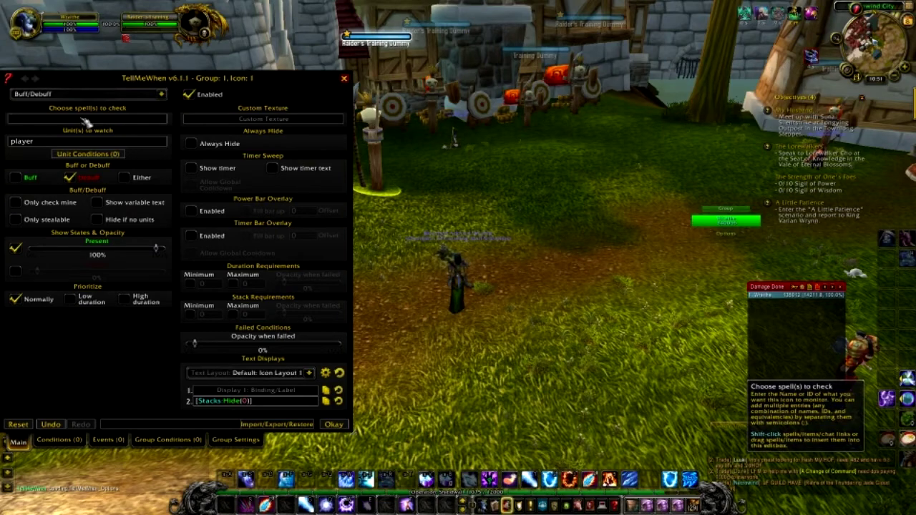
text(Arcane Ch)
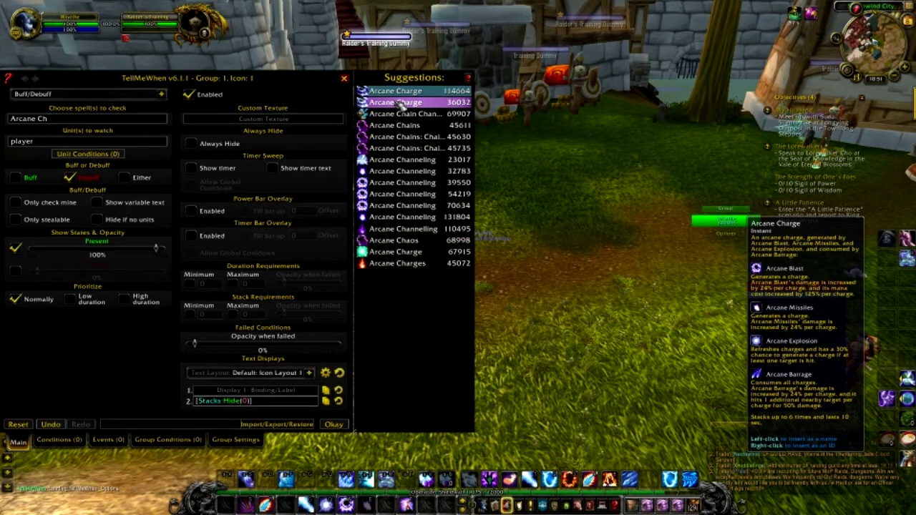
click(398, 104)
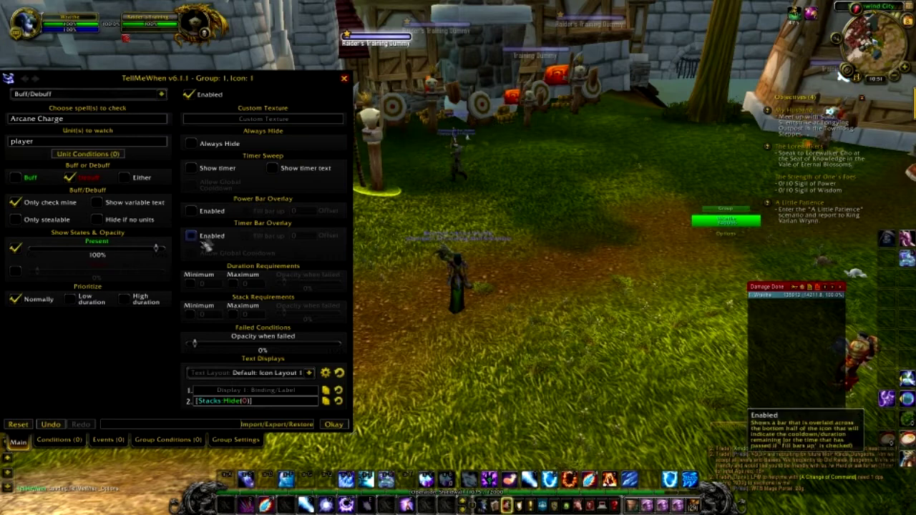
Step: Turn on Show timer and Show timer text for the icon and save with Okay
click(190, 167)
click(272, 168)
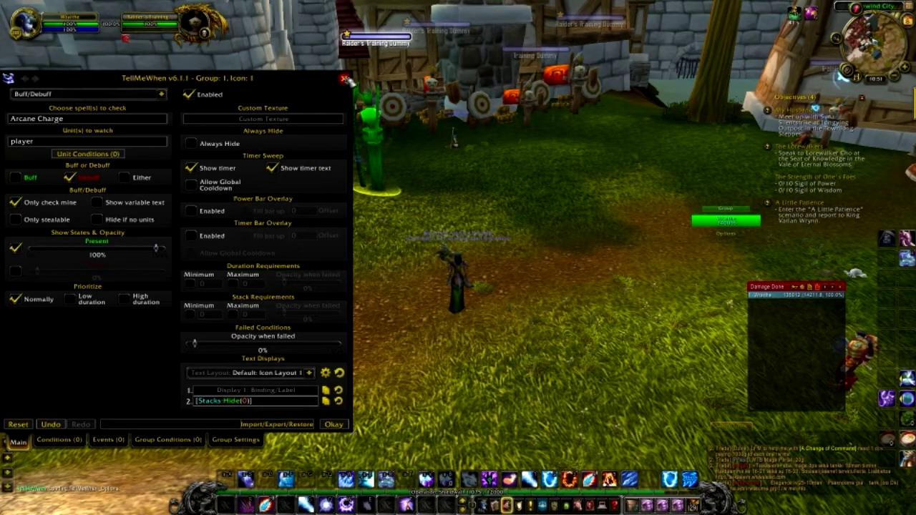
click(332, 424)
Step: Cast Arcane Blast three times at the dummy to test the Arcane Charge icon
key(1)
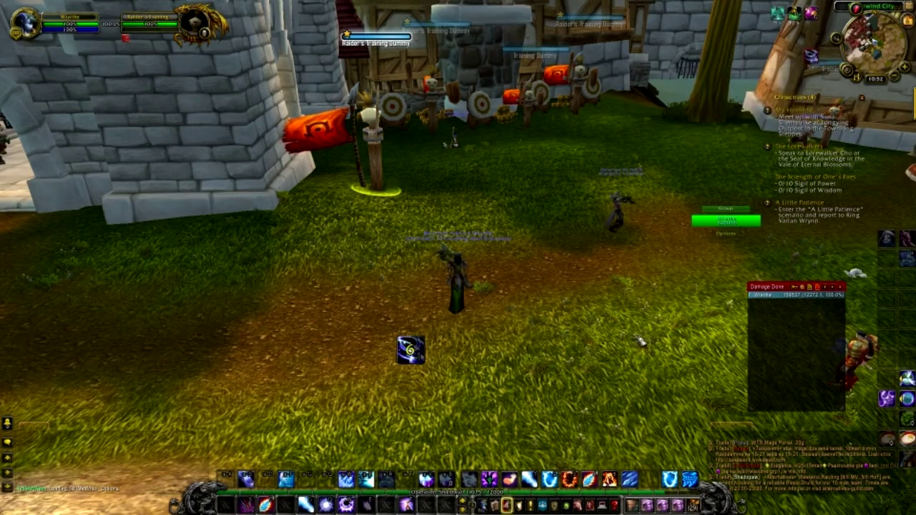
key(1)
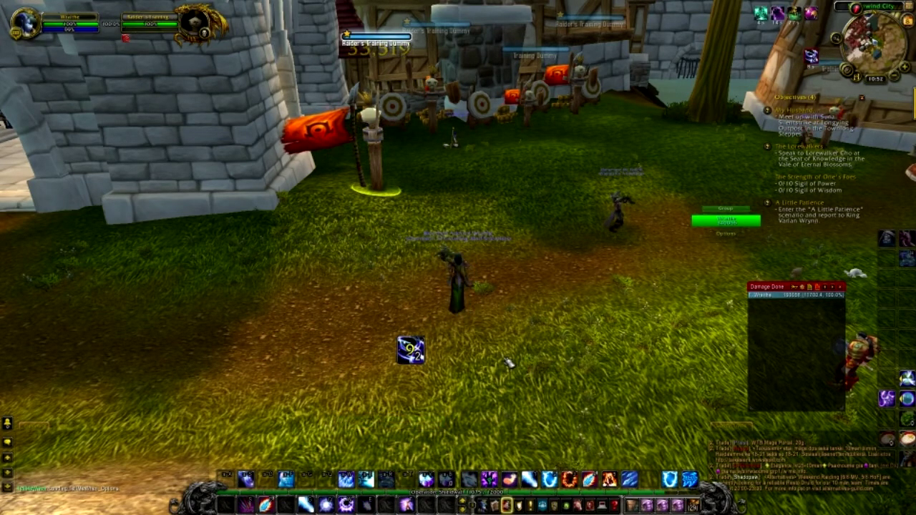
key(1)
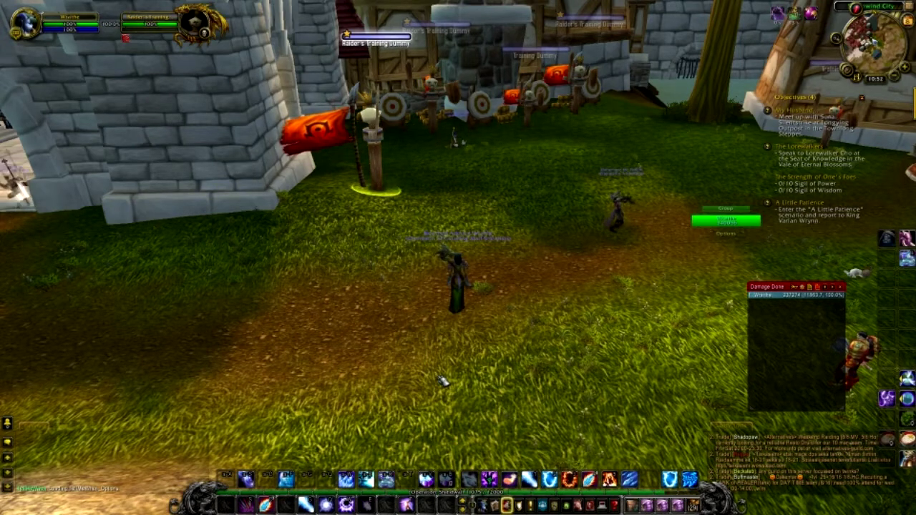
Step: Re-enter /tmw configuration, turn off Show timer text for the icon and save with Okay
key(Return)
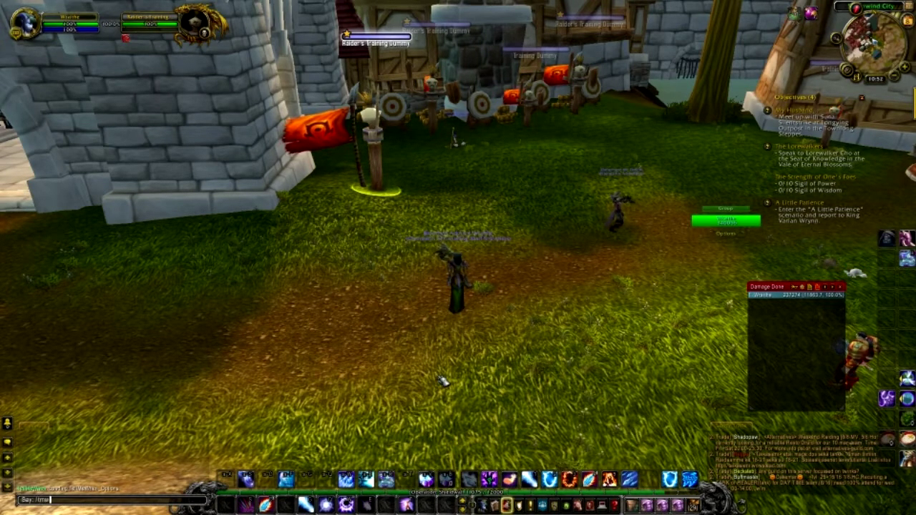
text(/tmw)
key(Return)
right_click(410, 350)
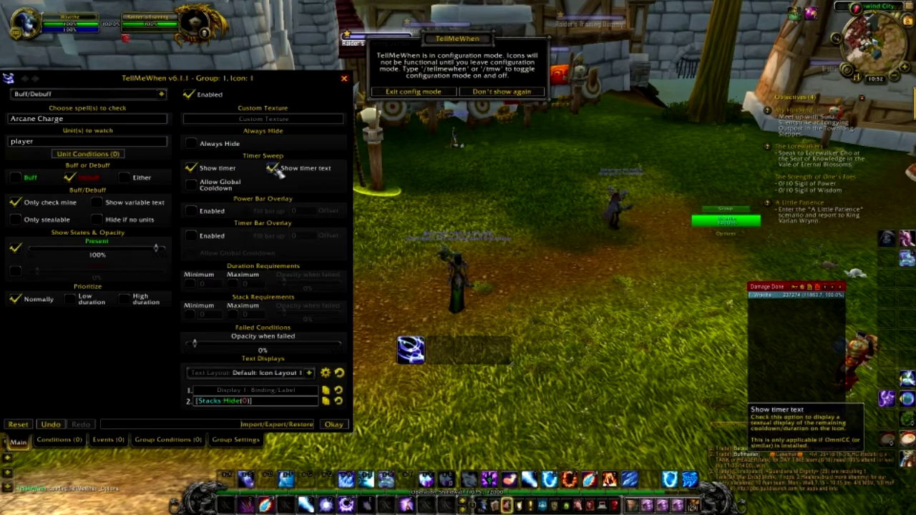
click(334, 424)
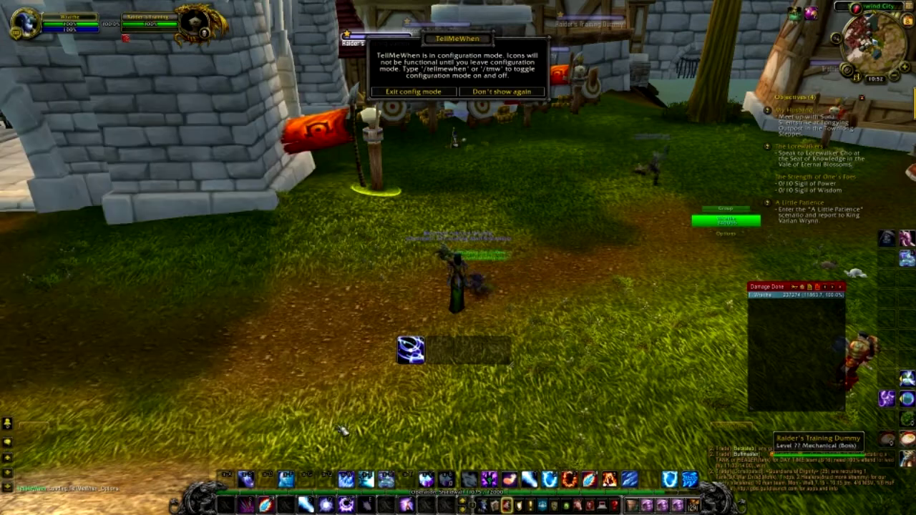
Step: Exit configuration mode and test the icon by casting arcane spells at the dummy
click(413, 91)
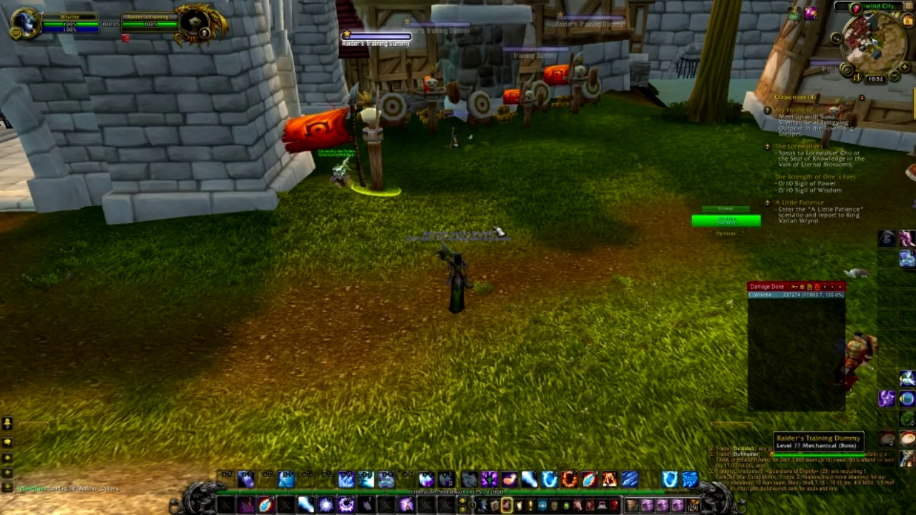
key(1)
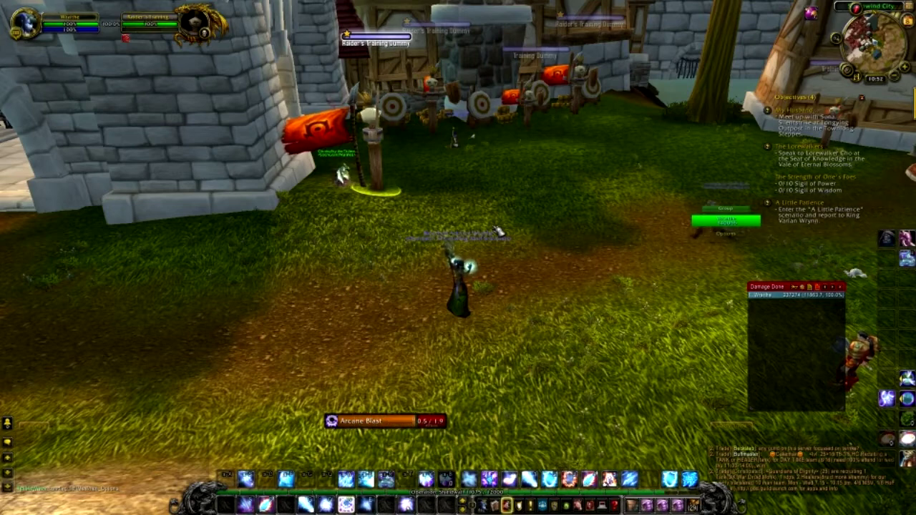
key(2)
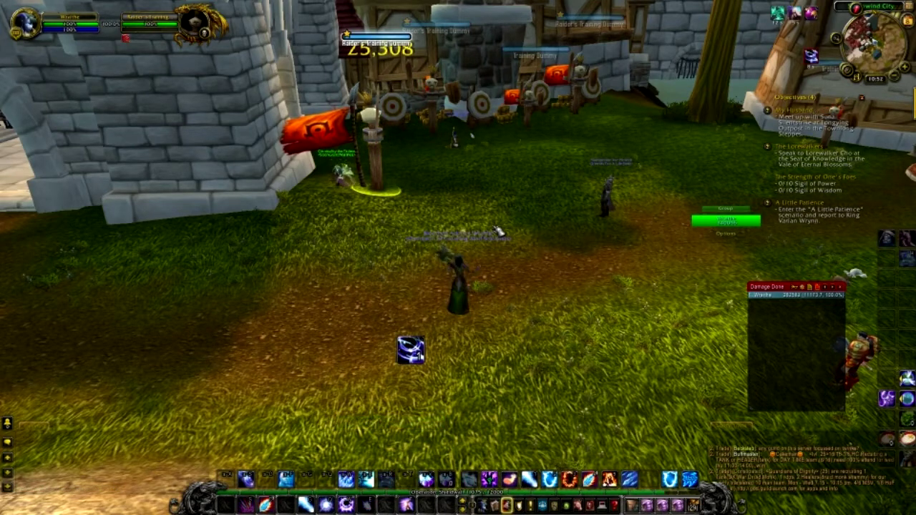